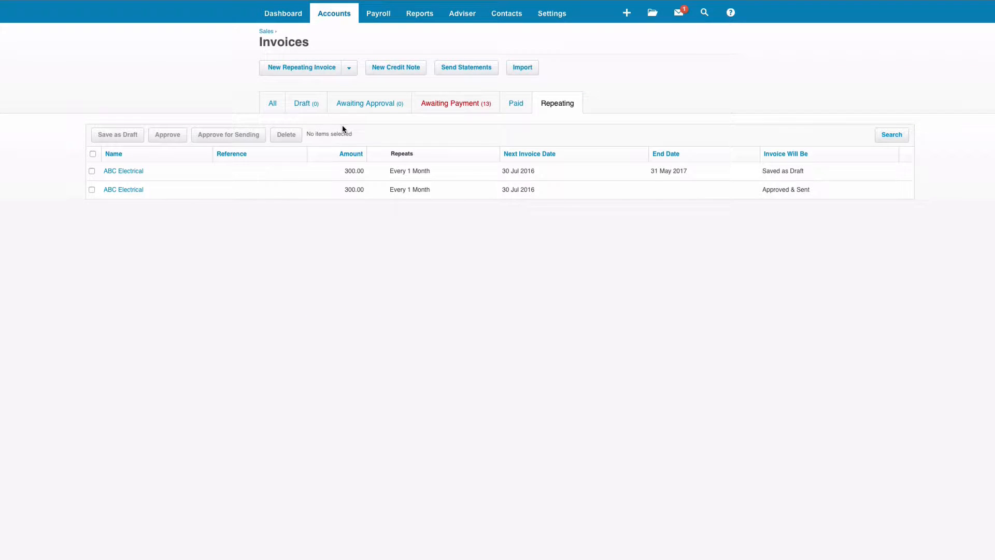
Step: Create a new repeating invoice that repeats every 1 month, with invoice date 30 Jun 2016
click(303, 73)
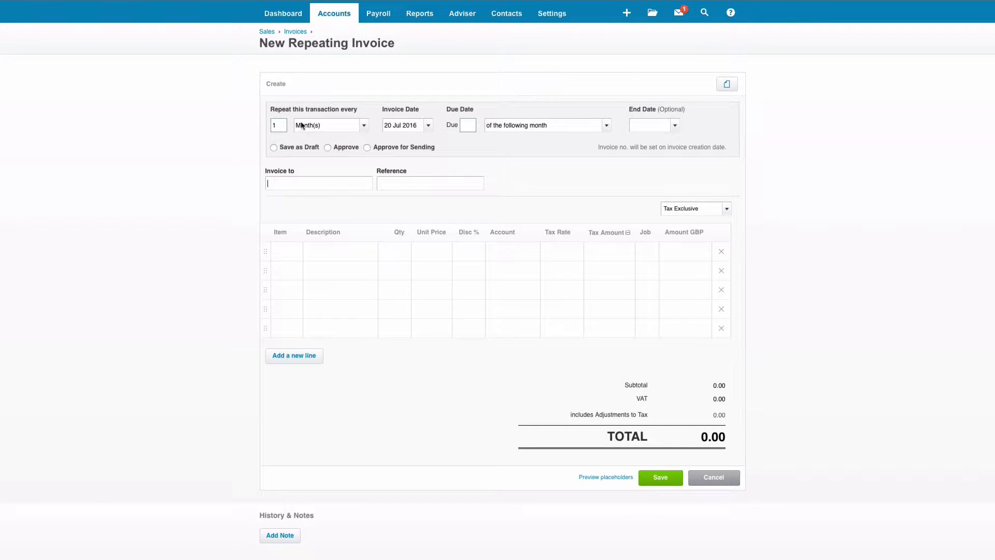
click(363, 130)
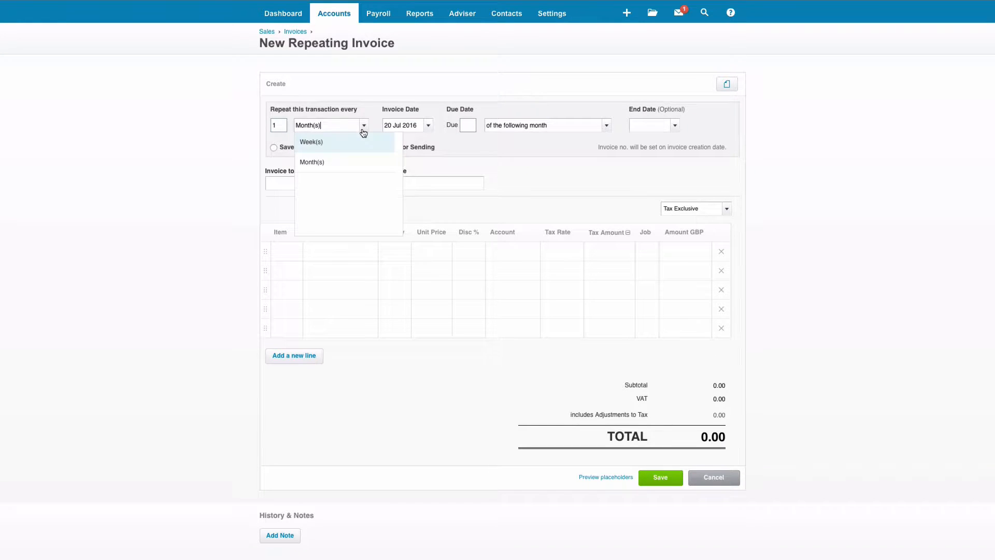
click(312, 164)
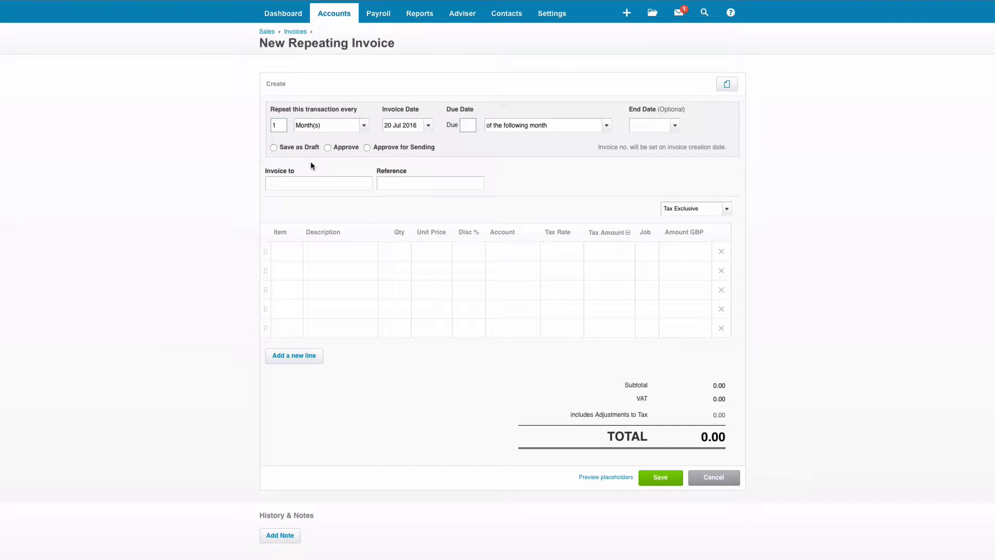
click(429, 127)
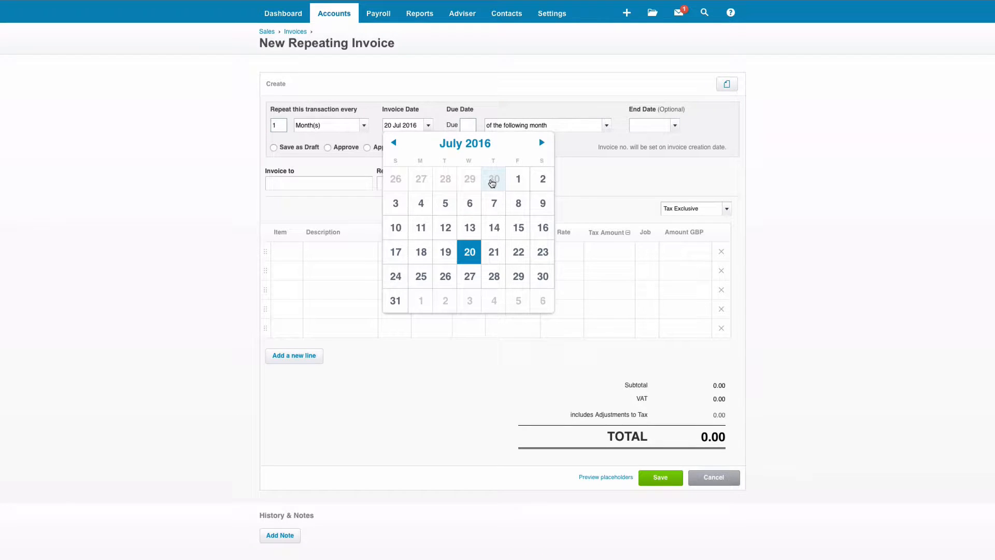
click(492, 181)
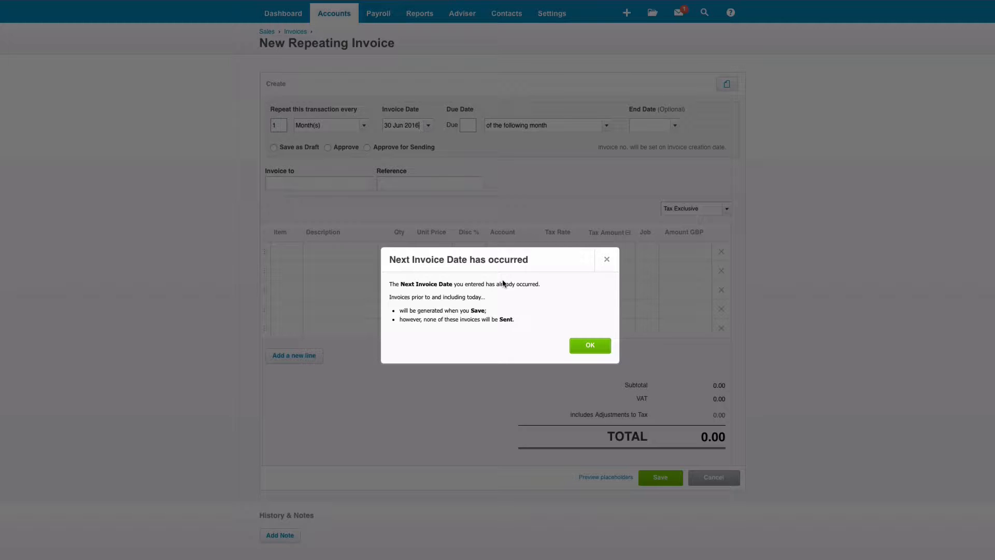
click(584, 346)
Step: Set the due date to 14 day(s) after the invoice date
click(466, 126)
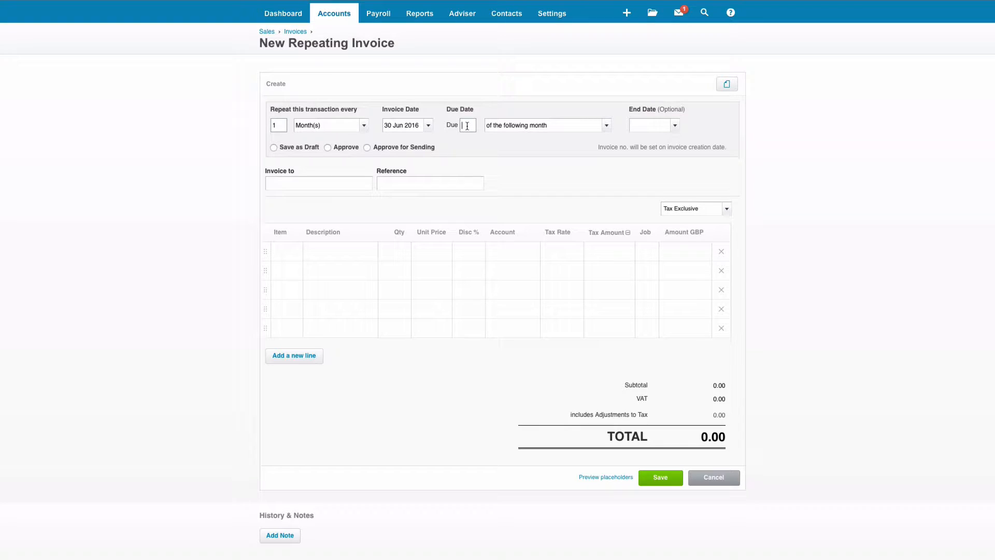
text(14)
click(604, 132)
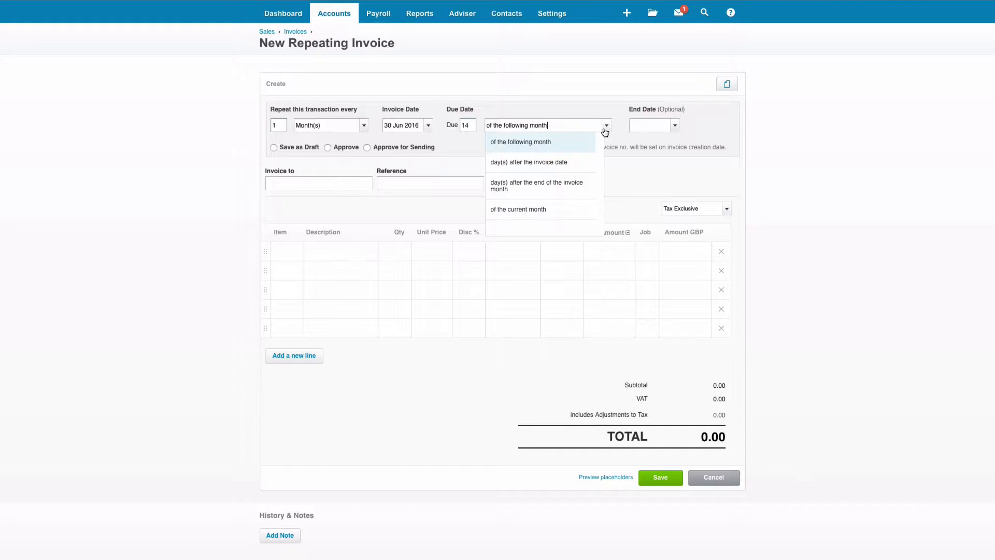
click(560, 153)
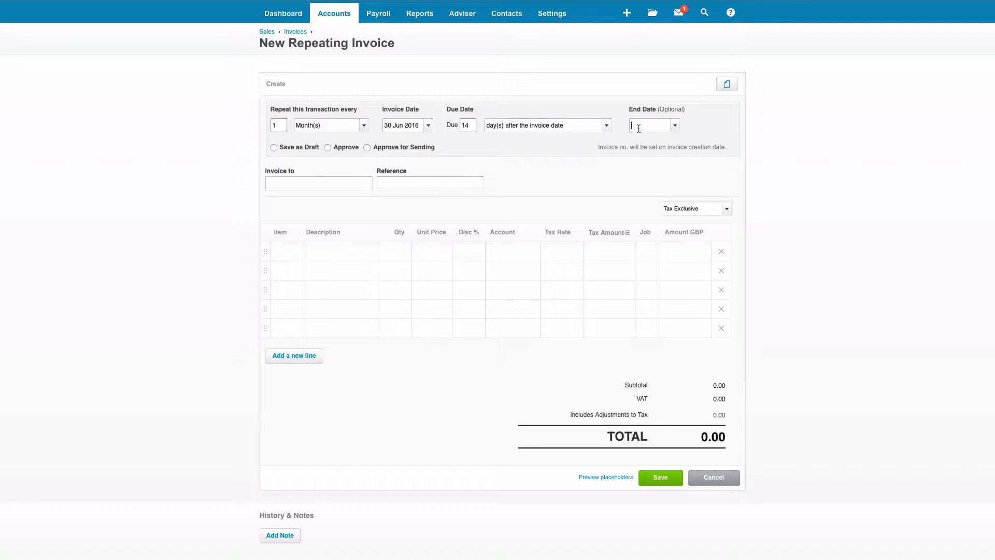
Step: Set the end date to 31 May 2017 and address the invoice to ABC Electrical
text(315/17)
key(Tab)
drag(665, 126, 624, 125)
text(31/5/17)
key(Tab)
text(ABC)
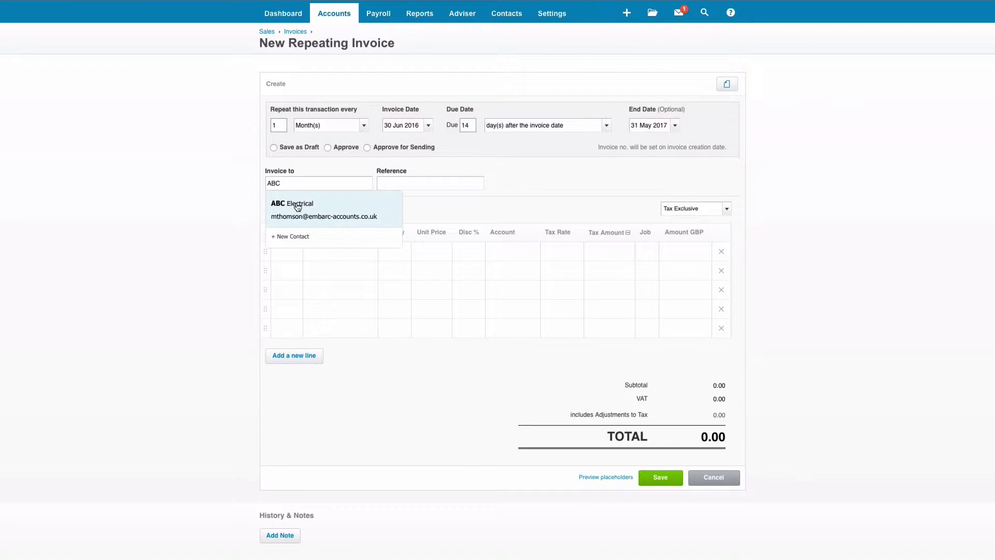
click(296, 203)
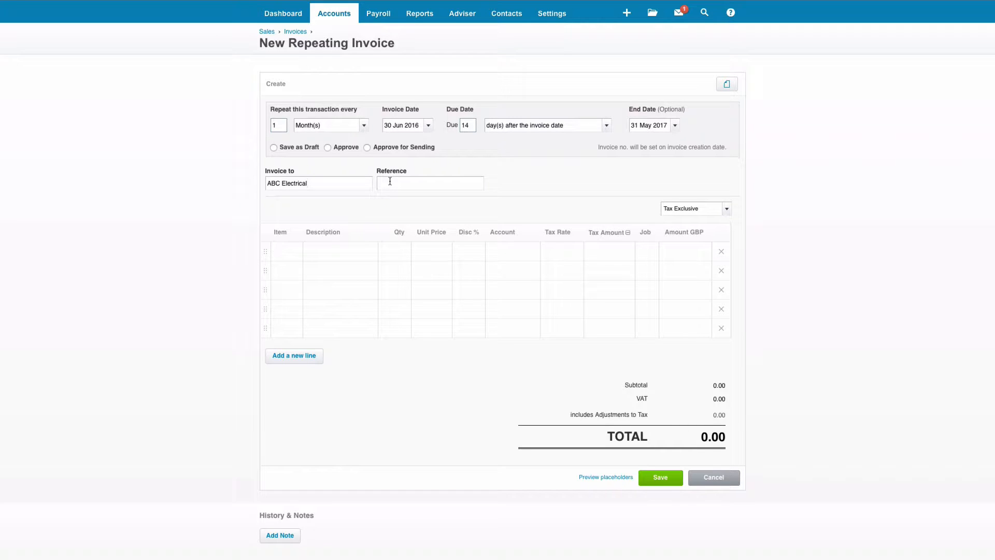
Step: Fill in the first invoice line as Monthly fee, quantity 1, unit price 250, account 203 - Sales - Monthly Support
click(331, 254)
text(Monthly f)
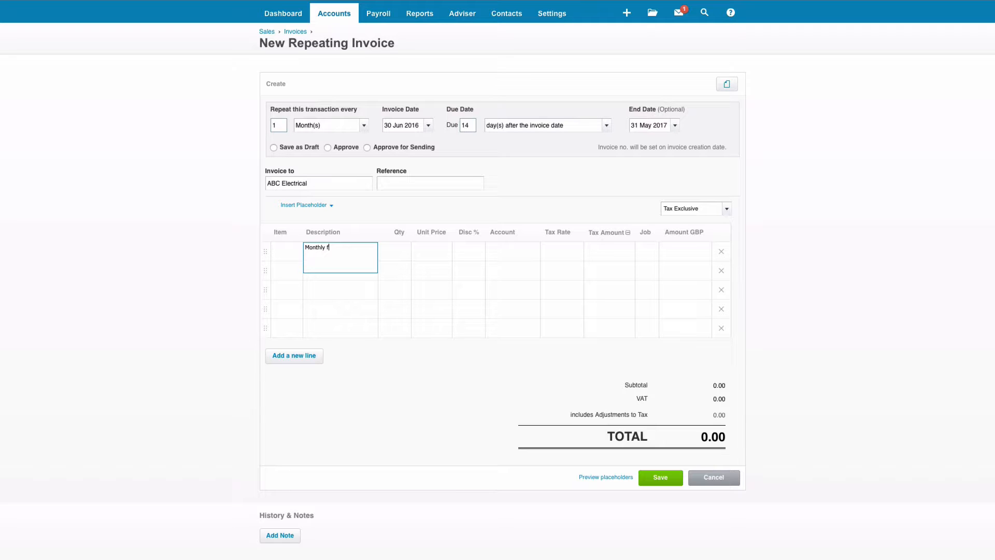
text(ee)
key(Tab)
text(1)
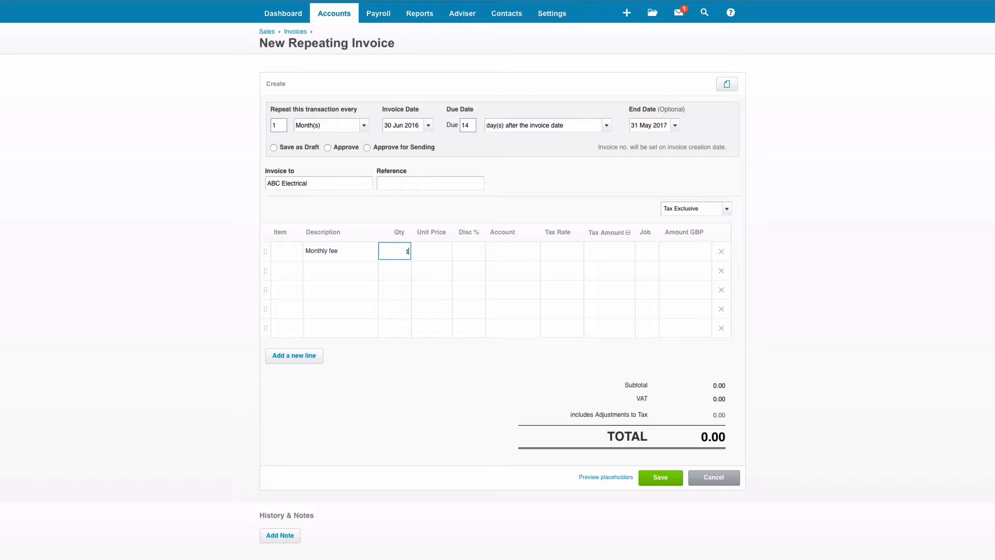
key(Tab)
text(25)
key(Tab)
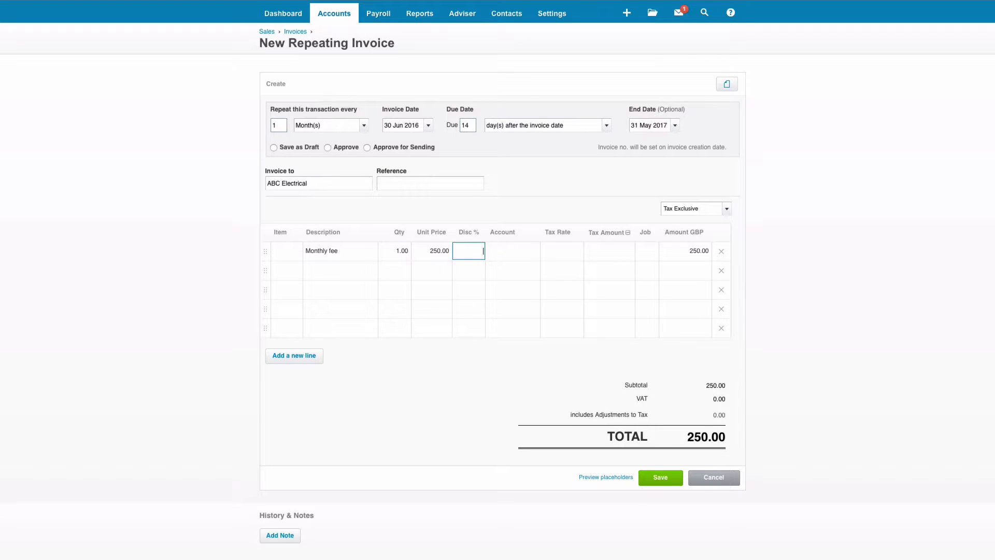
key(Tab)
text(month)
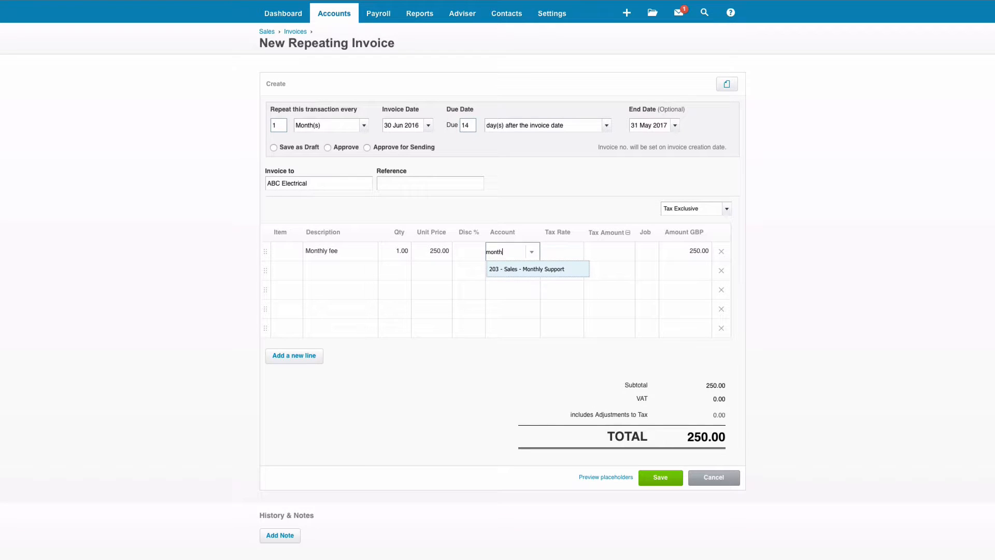
click(518, 269)
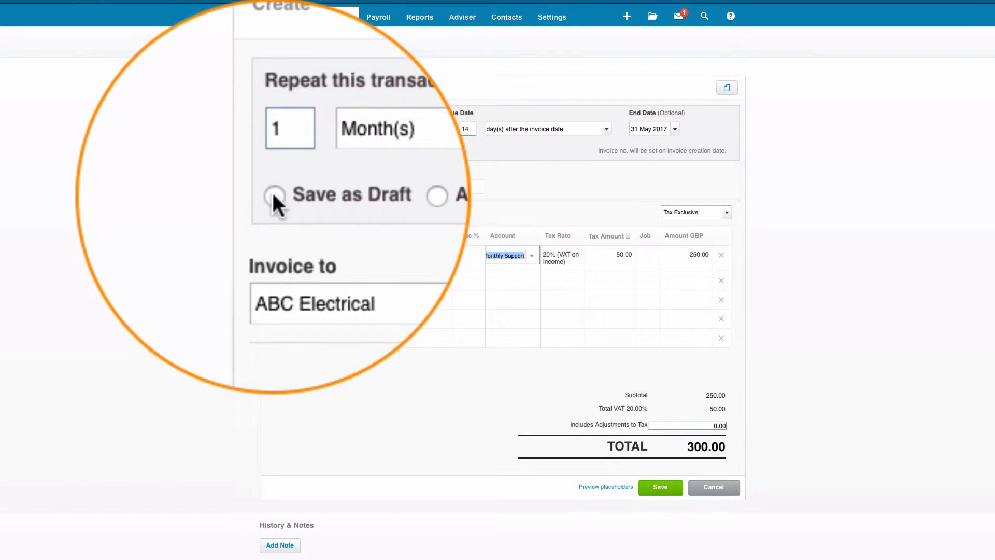
Step: Choose Save as Draft, switch the invoice to Approve for Sending instead, and save its prefilled email message
click(273, 150)
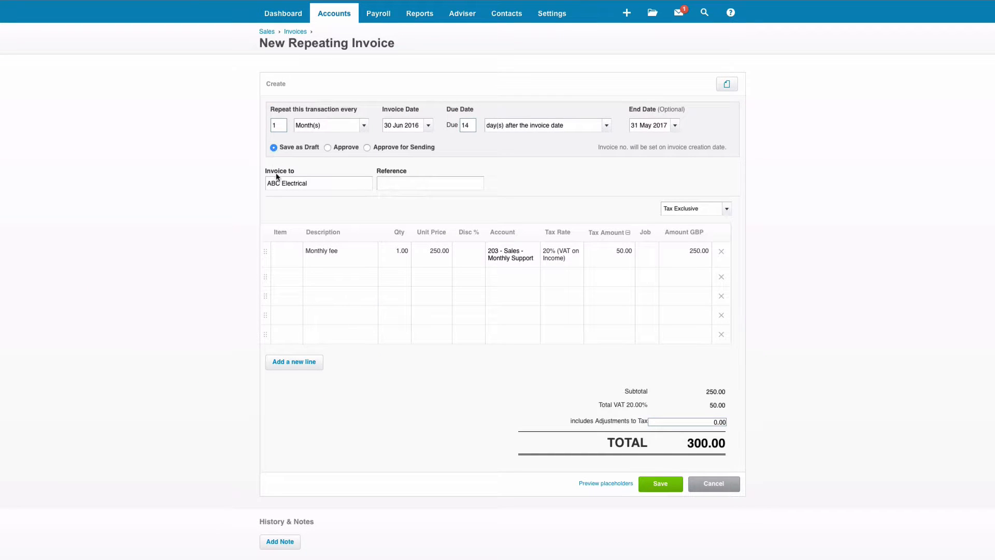
click(367, 149)
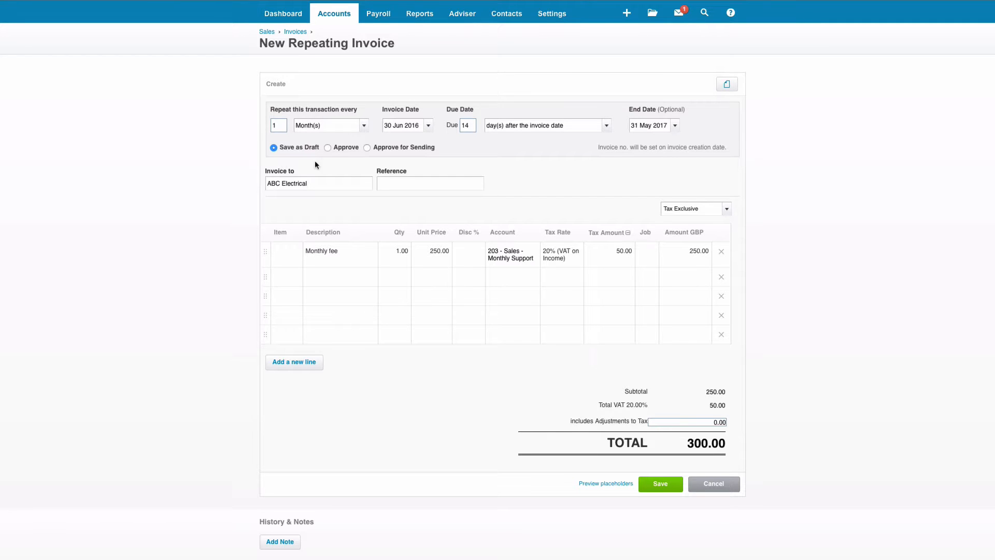
click(367, 151)
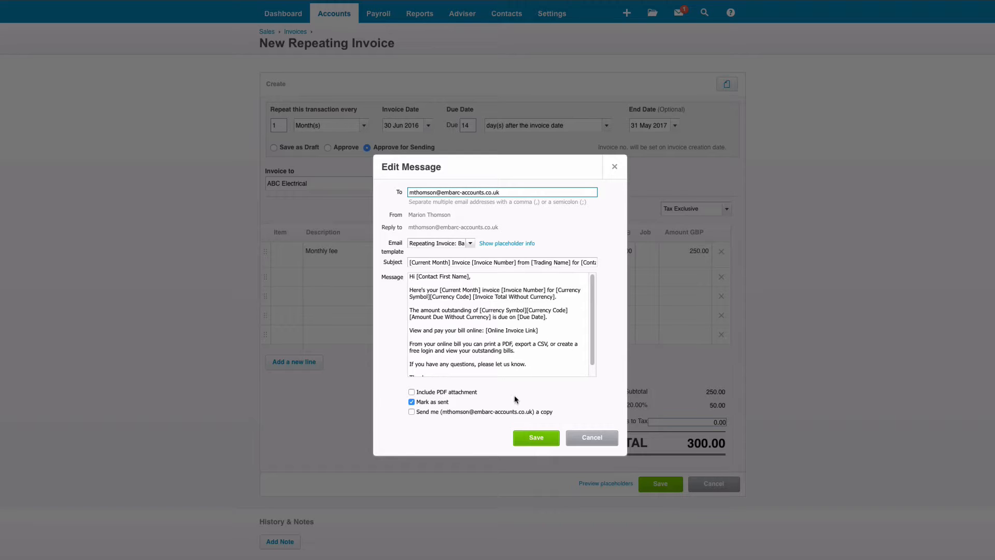
click(527, 442)
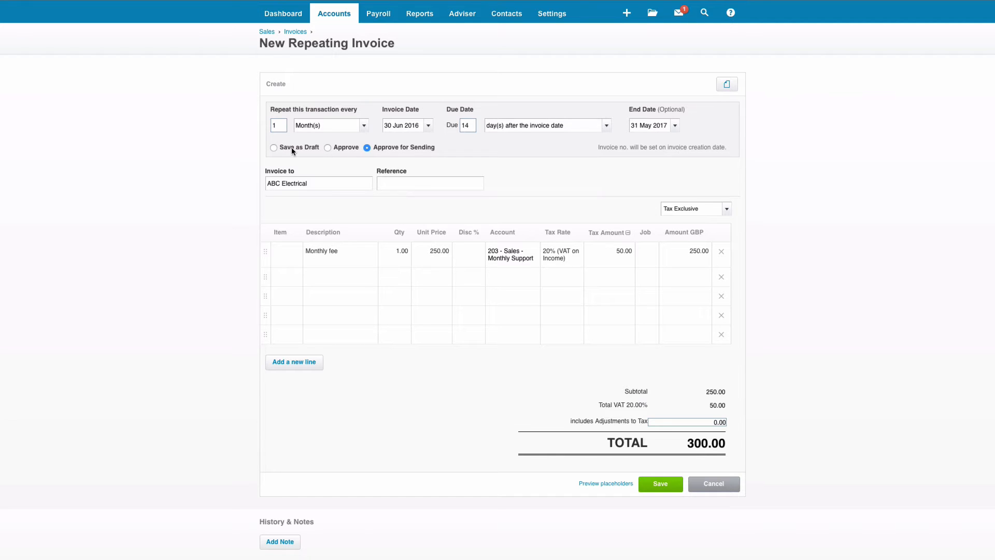
Step: Set the repeating invoice to Save as Draft and save it
click(273, 148)
click(661, 487)
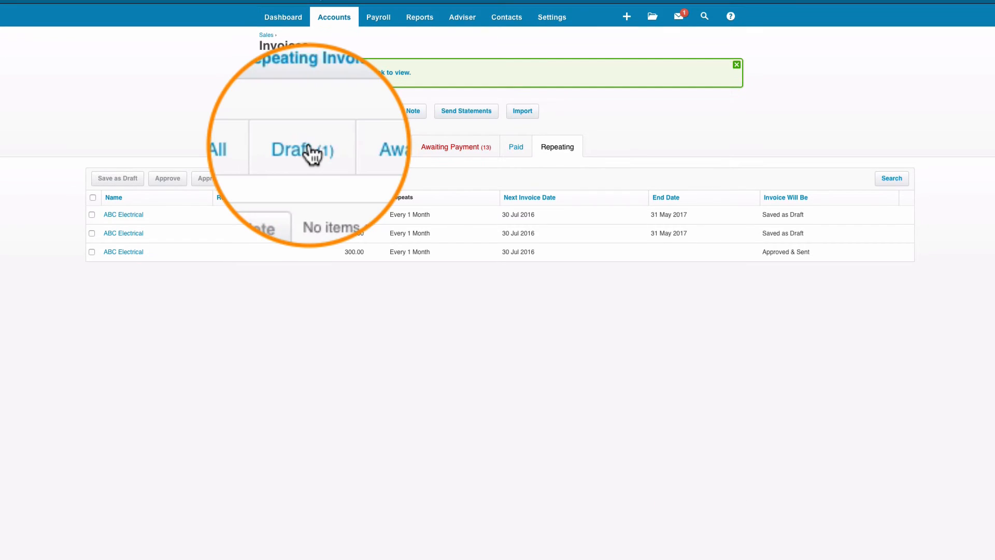
Step: Open the ABC Electrical invoice from the draft invoices and approve it
click(309, 150)
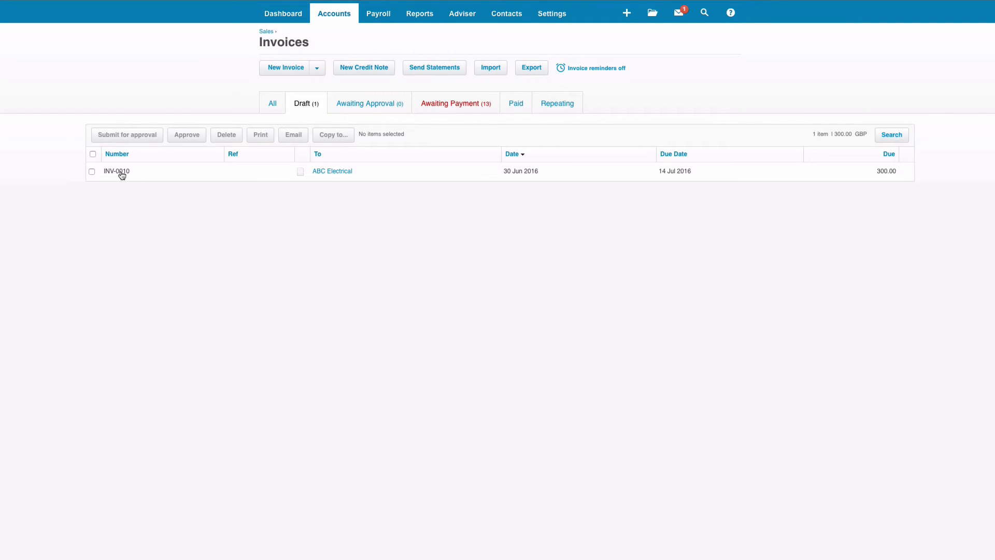
click(332, 171)
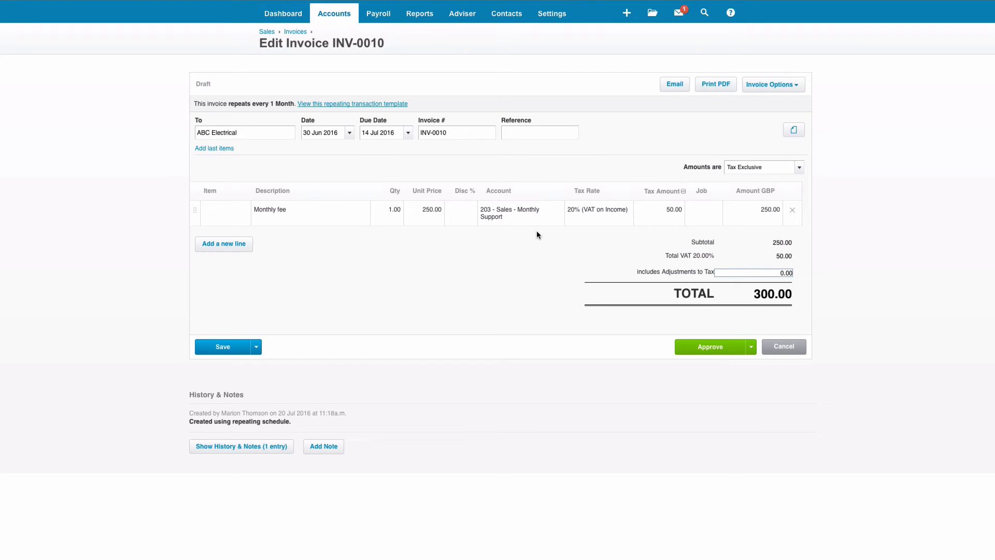
click(709, 348)
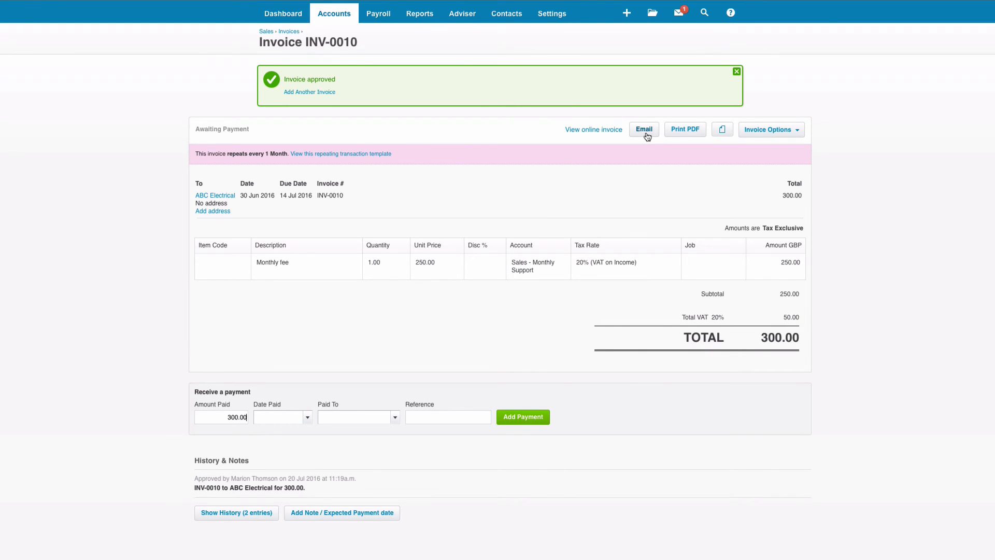
Step: Email the approved invoice to the customer using the prefilled Sales Invoice: Basic message
click(644, 131)
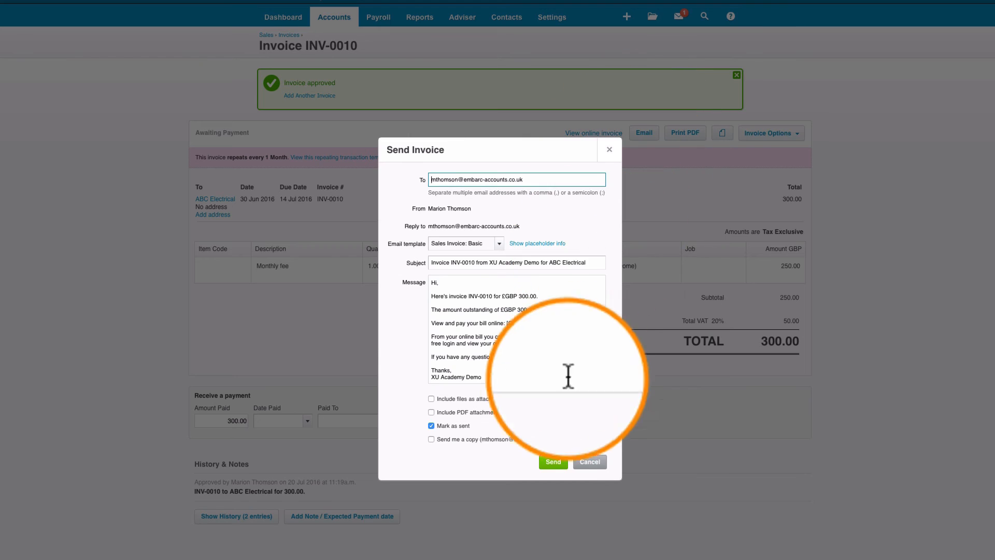
click(553, 461)
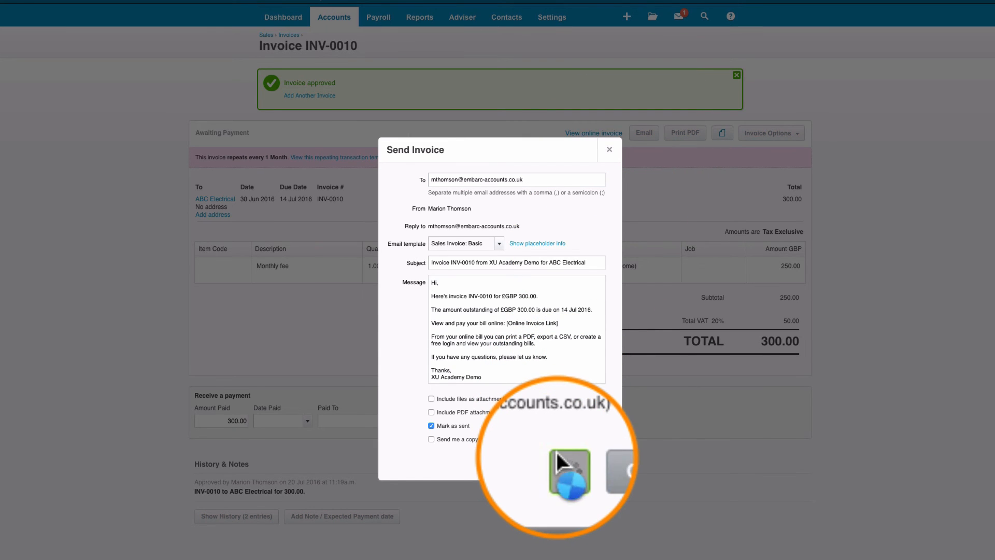